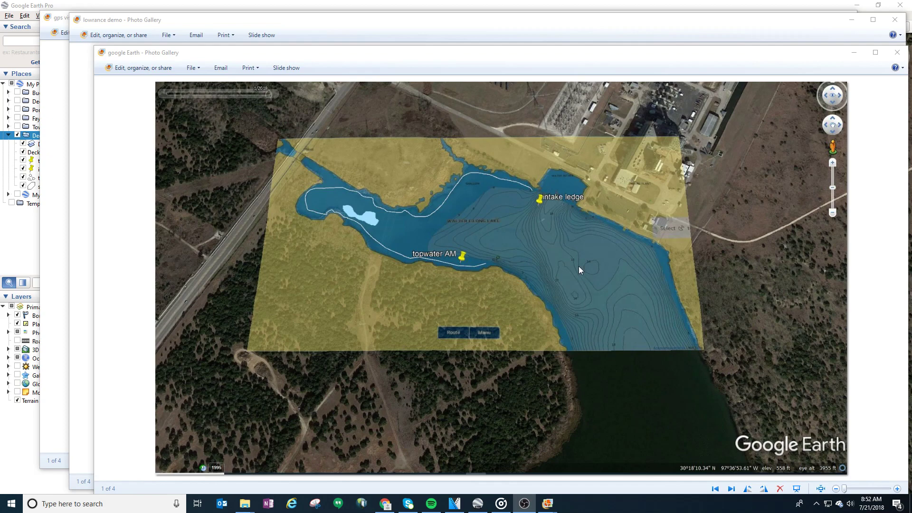
# Step: Bring the Lowrance demo photo of the HDS7 unit showing the lake chart to the front
pyautogui.click(58, 66)
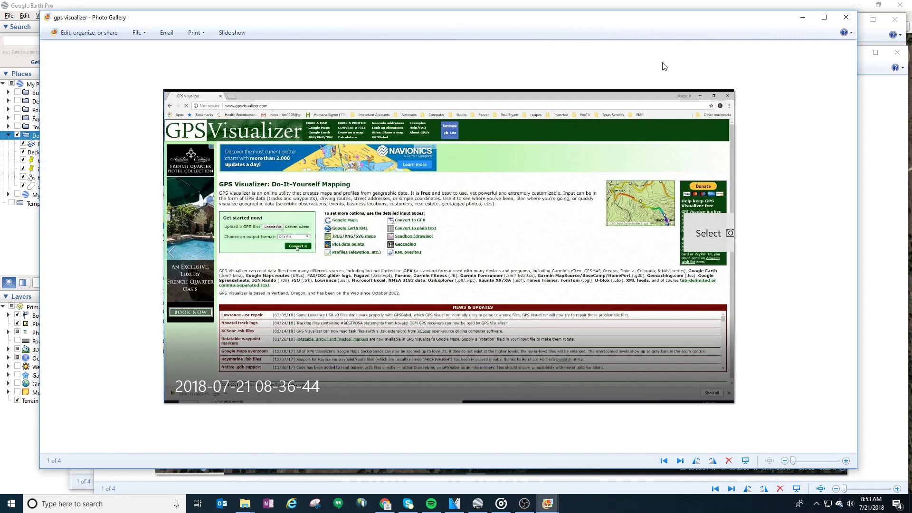
pyautogui.click(873, 19)
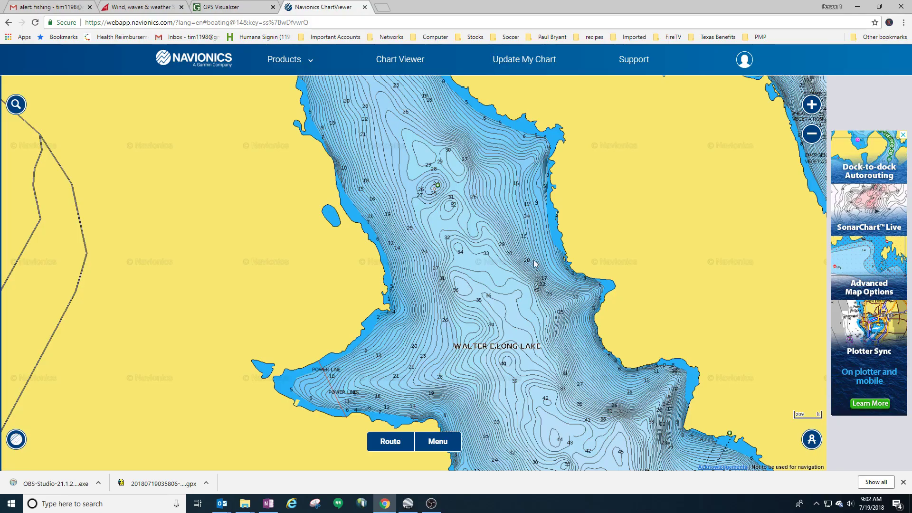
# Step: Zoom out and pan over the lake, then zoom in on the water intake and power plant arm
pyautogui.scroll(-2, 535, 264)
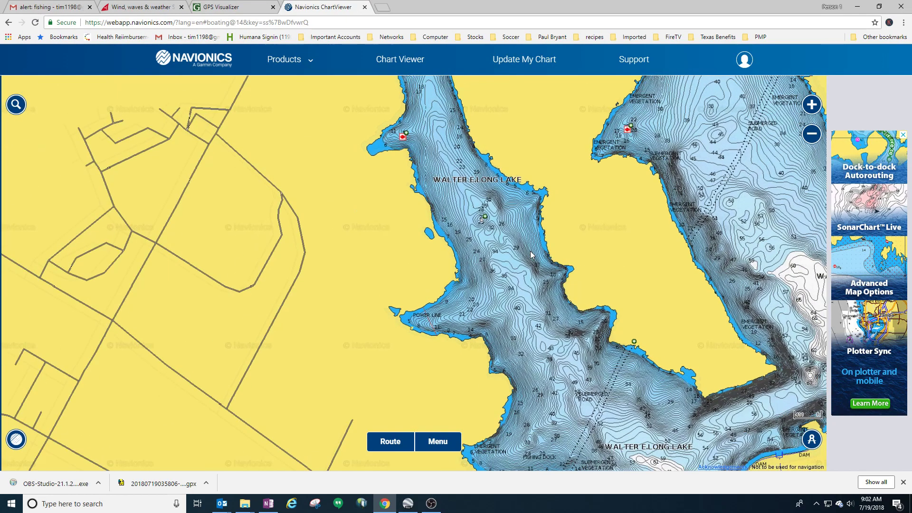
pyautogui.moveTo(565, 266); pyautogui.dragTo(542, 280)
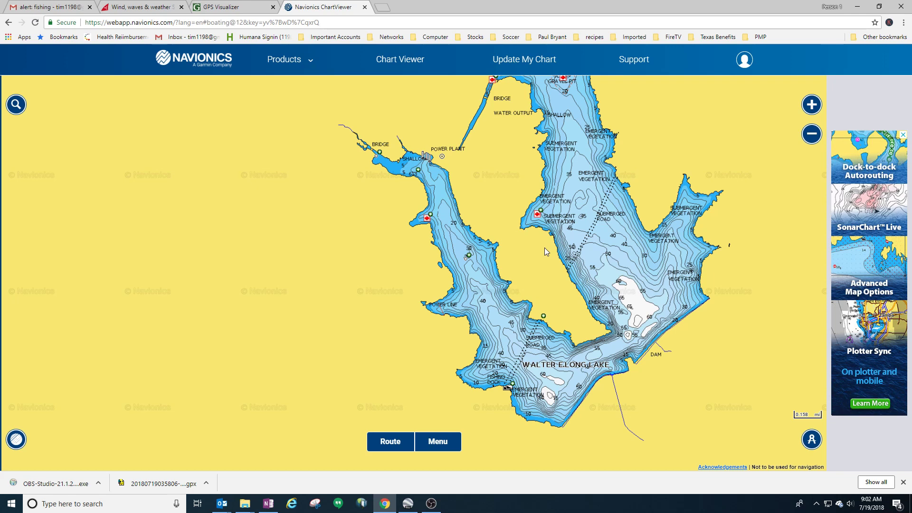
pyautogui.moveTo(544, 248)
pyautogui.mouseDown()
pyautogui.moveTo(544, 275)
pyautogui.moveTo(548, 260)
pyautogui.mouseUp()
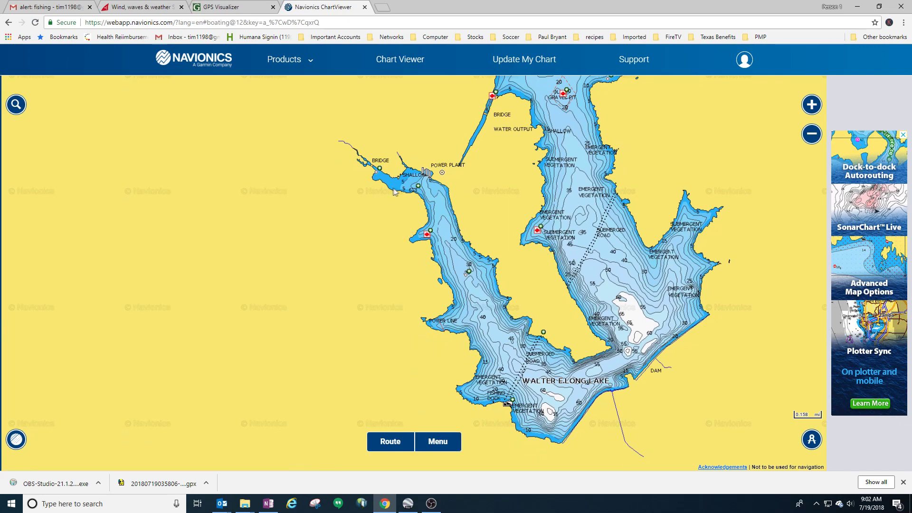
pyautogui.scroll(2, 389, 157)
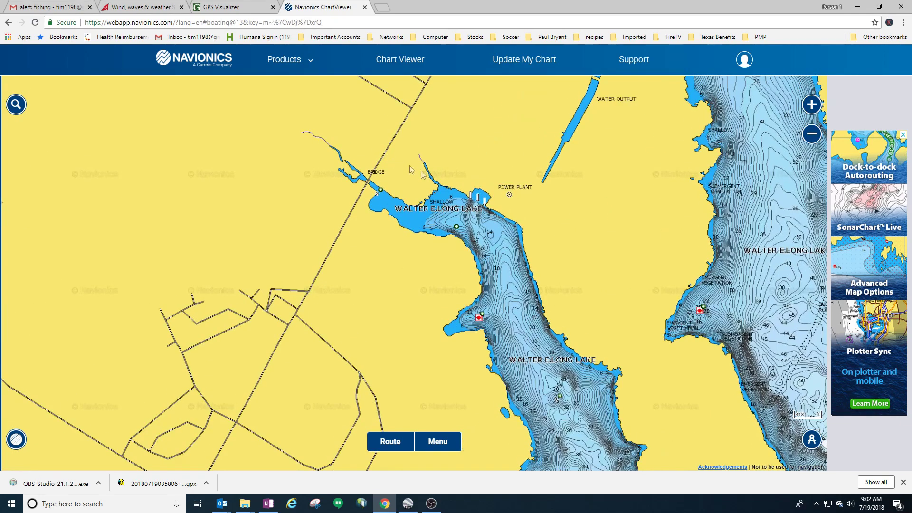
pyautogui.scroll(1, 494, 236)
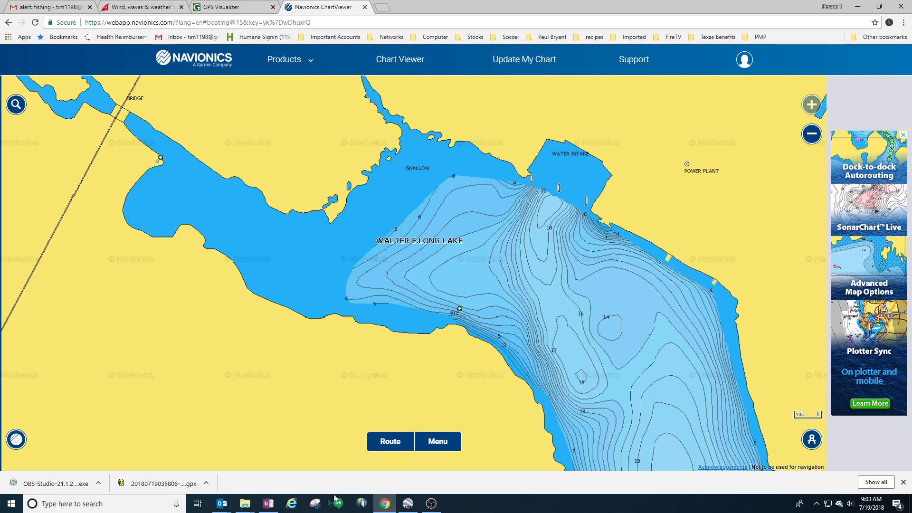
# Step: Snip the lake chart area and save it as JPEG 'Capture' in DeckerDemo, replacing the old file
pyautogui.click(315, 504)
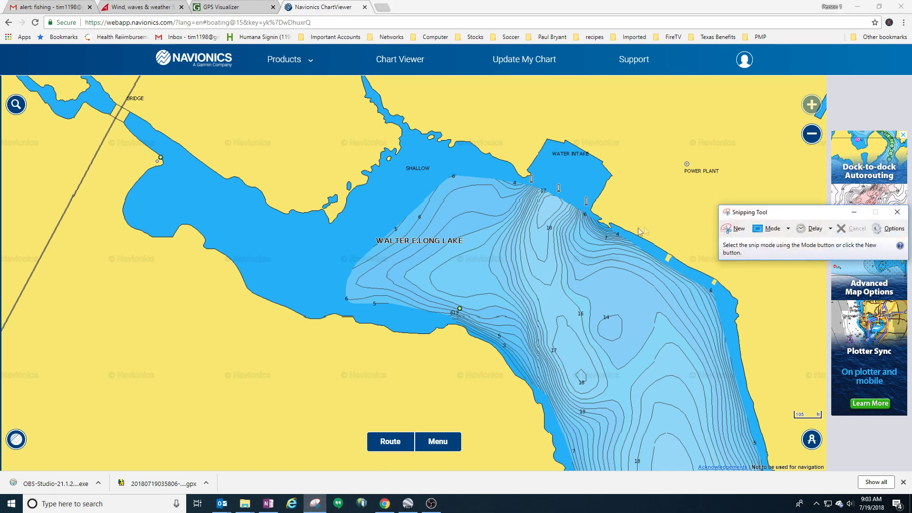
pyautogui.click(735, 228)
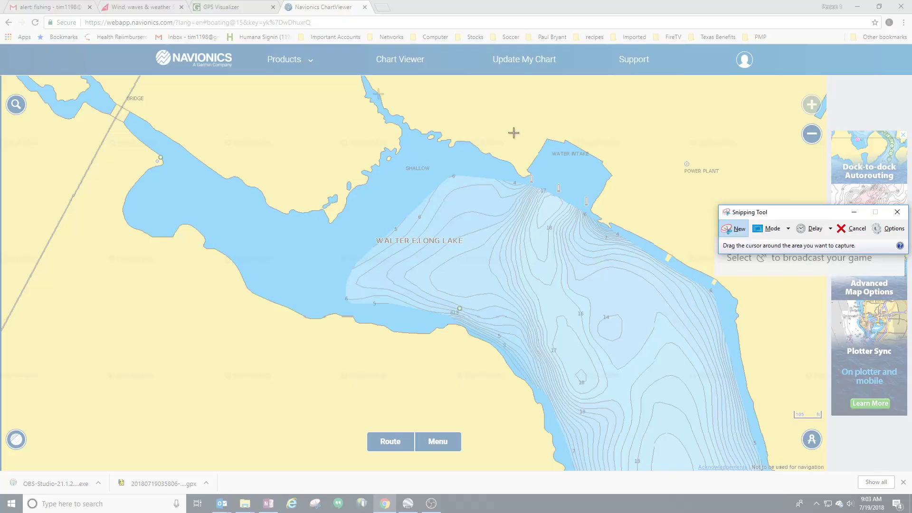
pyautogui.moveTo(79, 75); pyautogui.dragTo(775, 470)
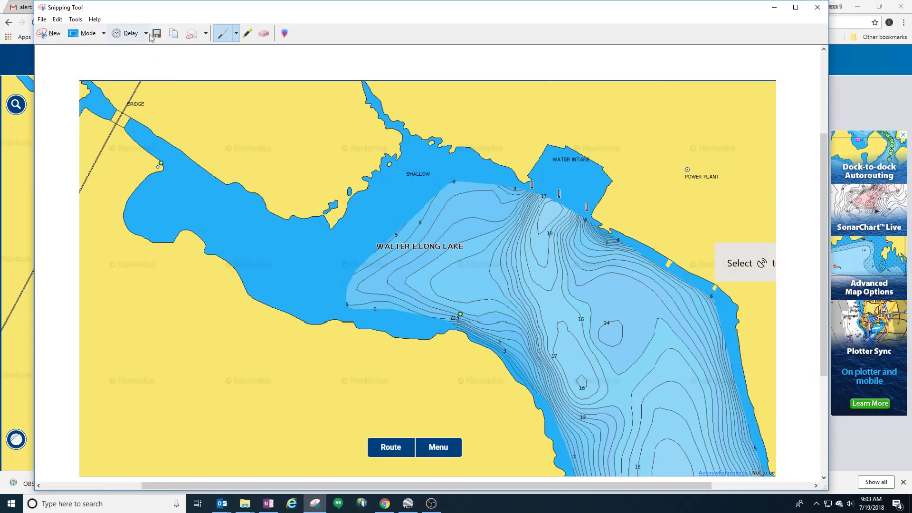
pyautogui.click(152, 34)
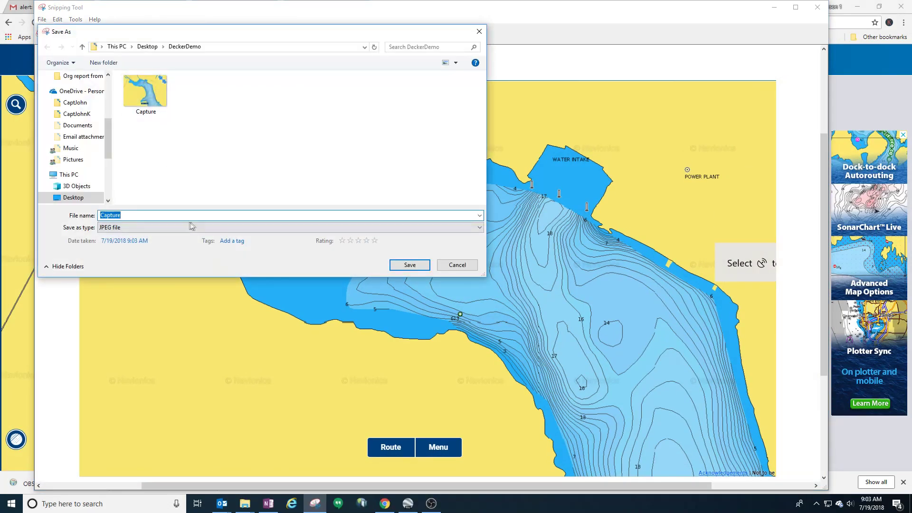
pyautogui.click(410, 264)
pyautogui.click(483, 254)
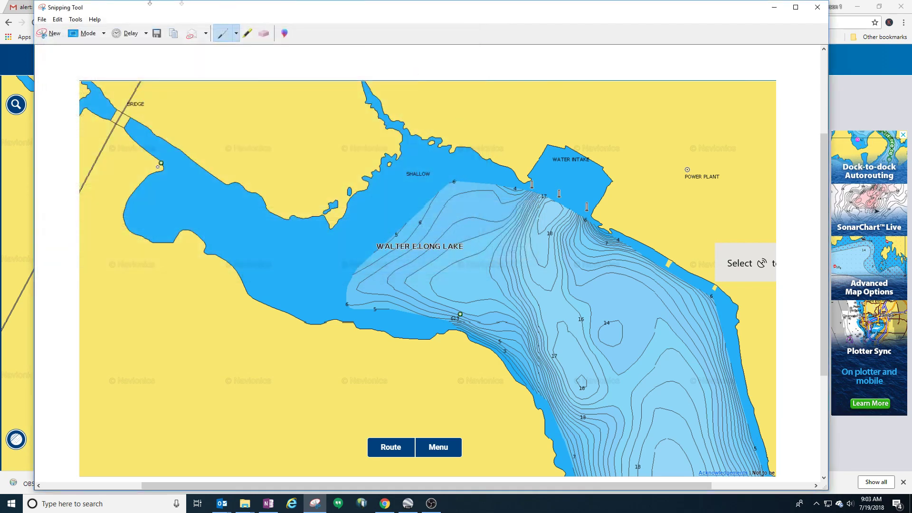
pyautogui.click(817, 7)
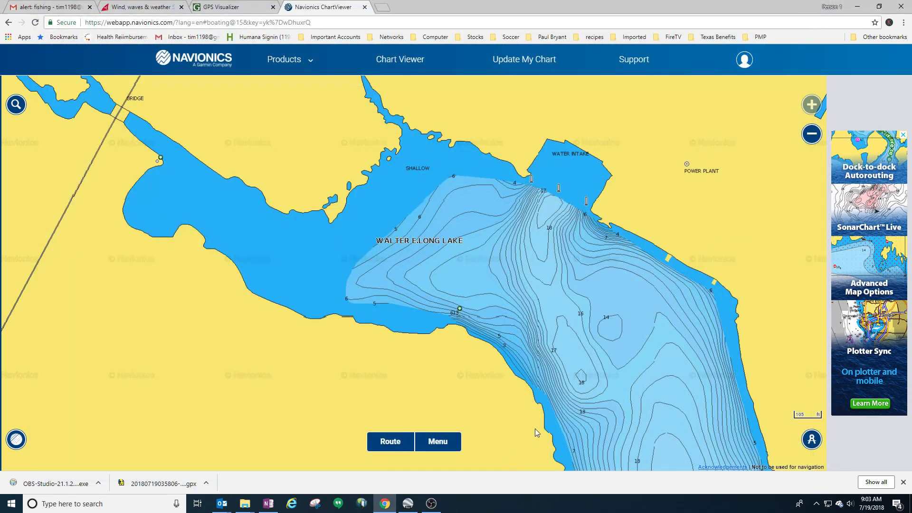
# Step: Switch to Google Earth Pro and frame the whole lake from Daffan to the dam
pyautogui.click(409, 503)
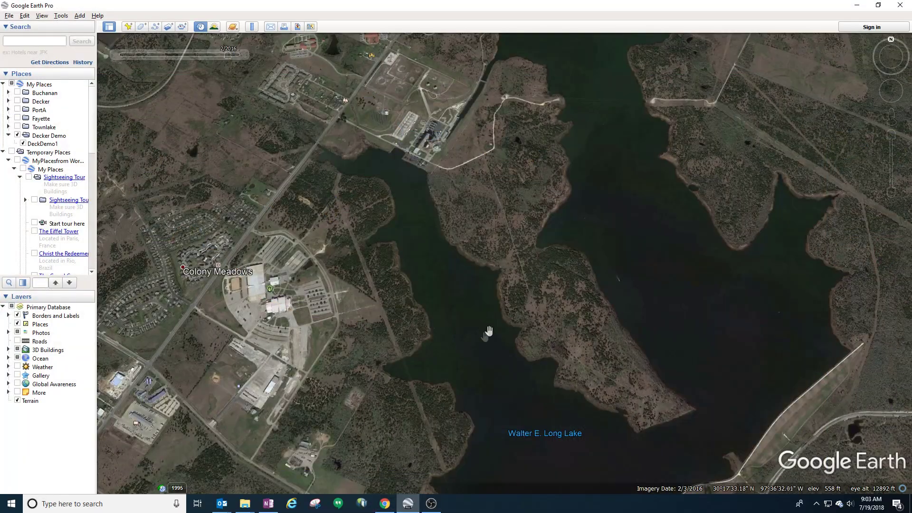
pyautogui.scroll(-3, 505, 281)
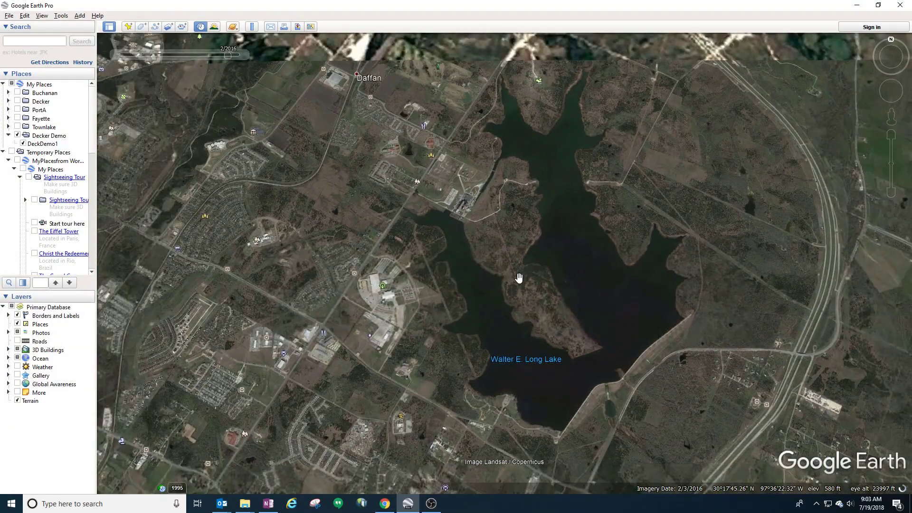
pyautogui.scroll(2, 438, 261)
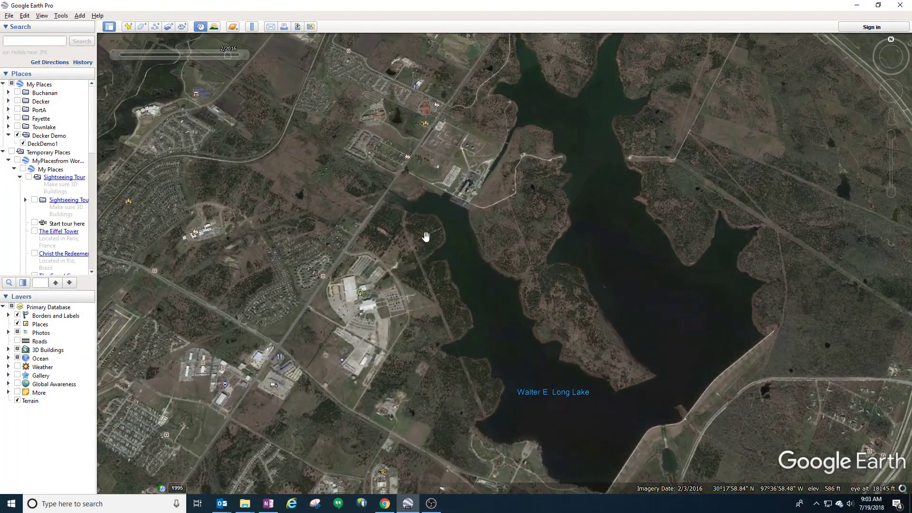
pyautogui.scroll(-2, 434, 247)
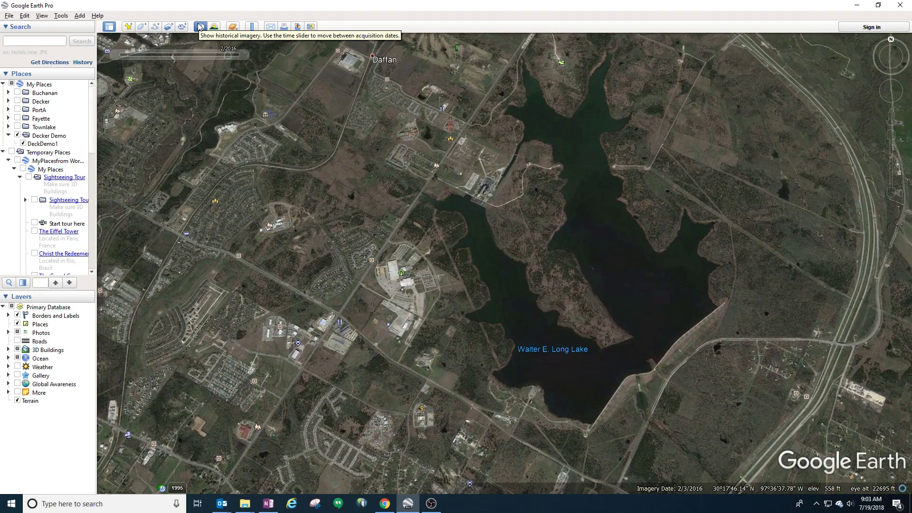
# Step: Add Capture.JPG as an image overlay, made semi-transparent and positioned over the lake
pyautogui.click(169, 27)
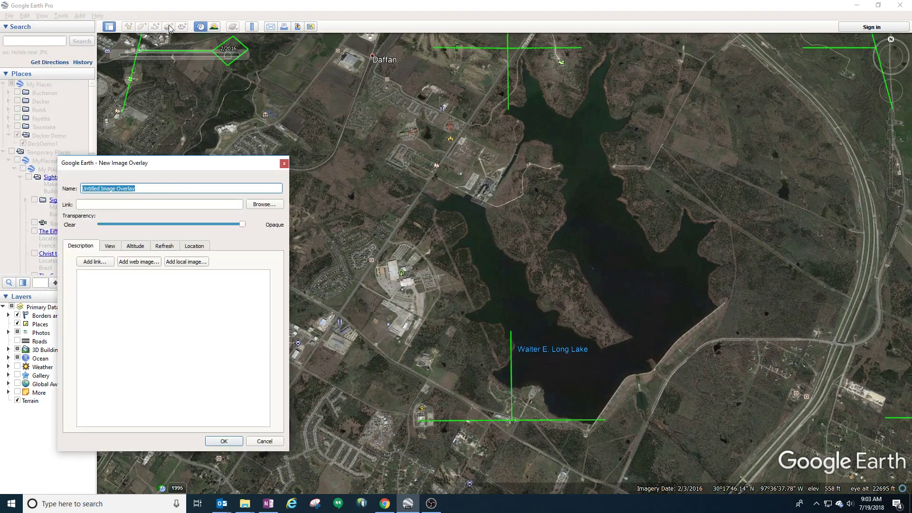
pyautogui.click(263, 205)
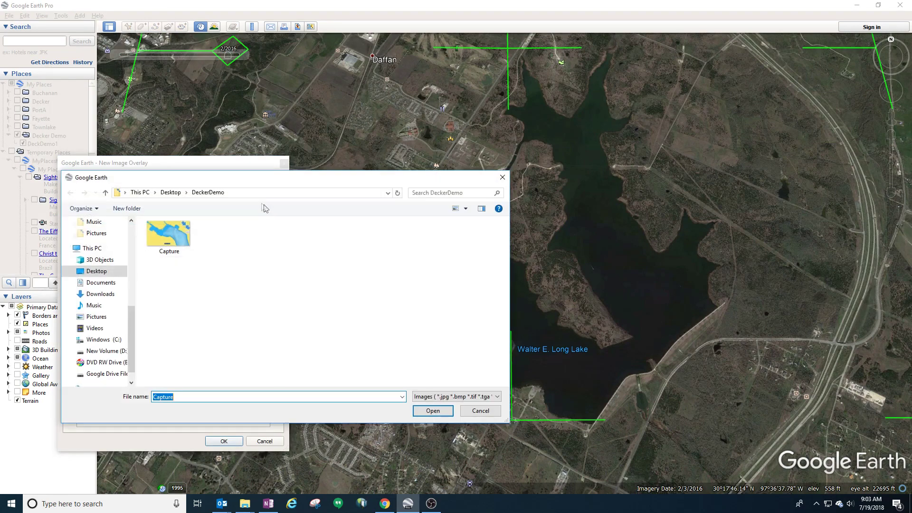
pyautogui.click(177, 236)
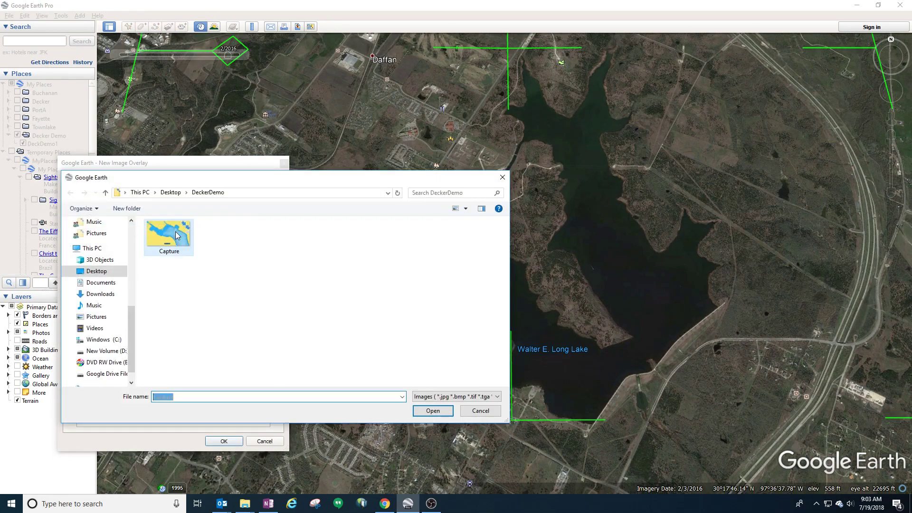
pyautogui.doubleClick(177, 236)
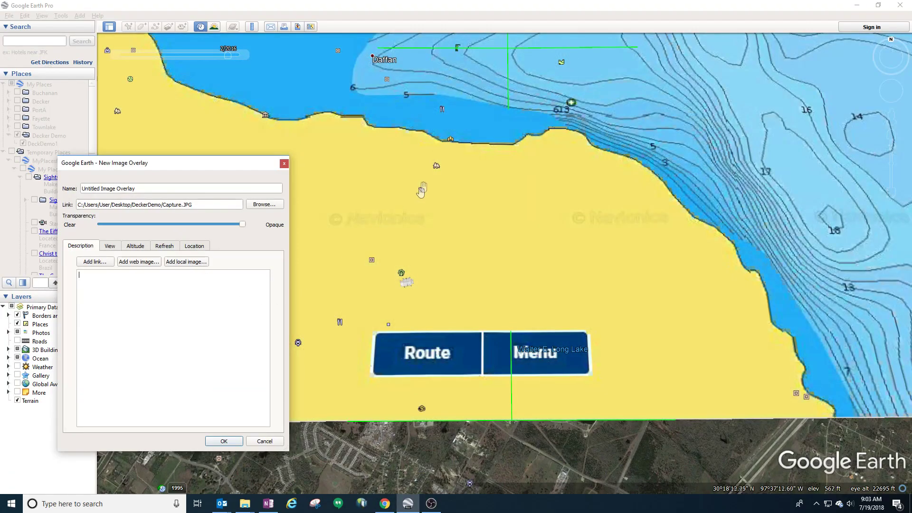
pyautogui.scroll(-5, 424, 180)
pyautogui.scroll(-5, 427, 172)
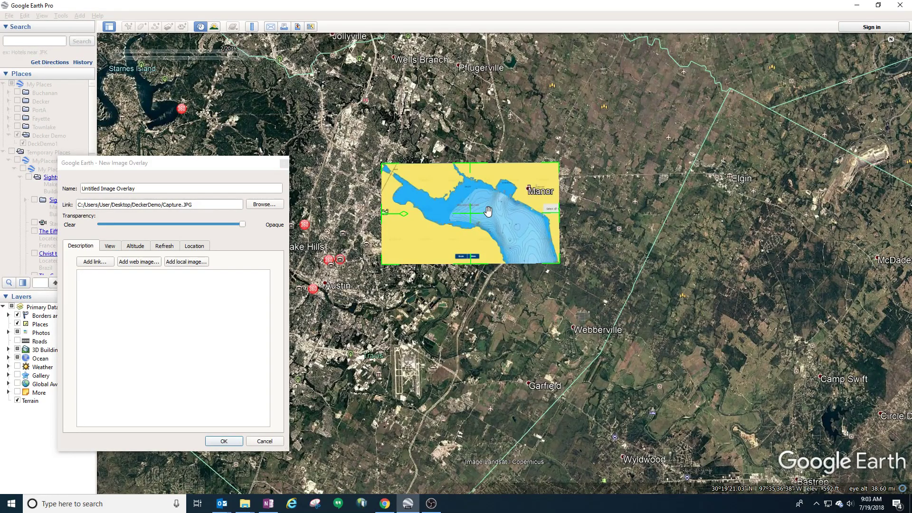
pyautogui.moveTo(170, 225); pyautogui.dragTo(148, 232)
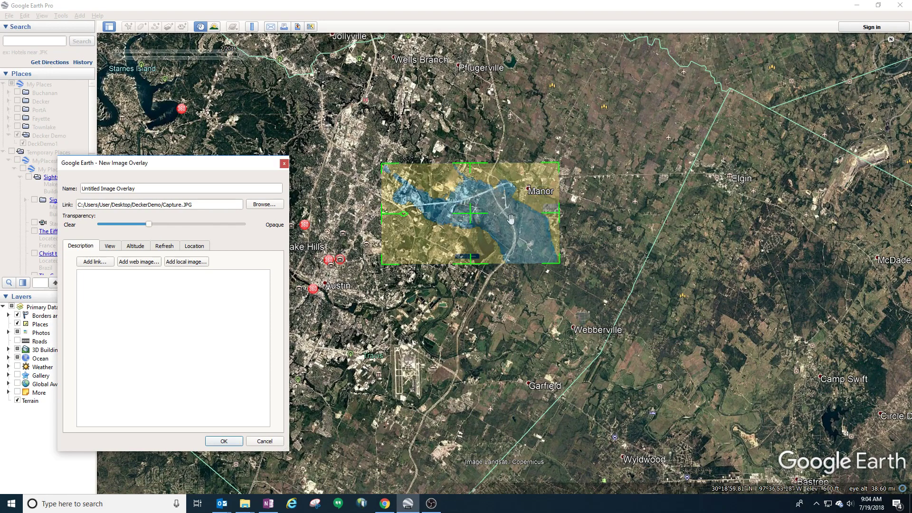
pyautogui.moveTo(386, 167); pyautogui.dragTo(543, 285)
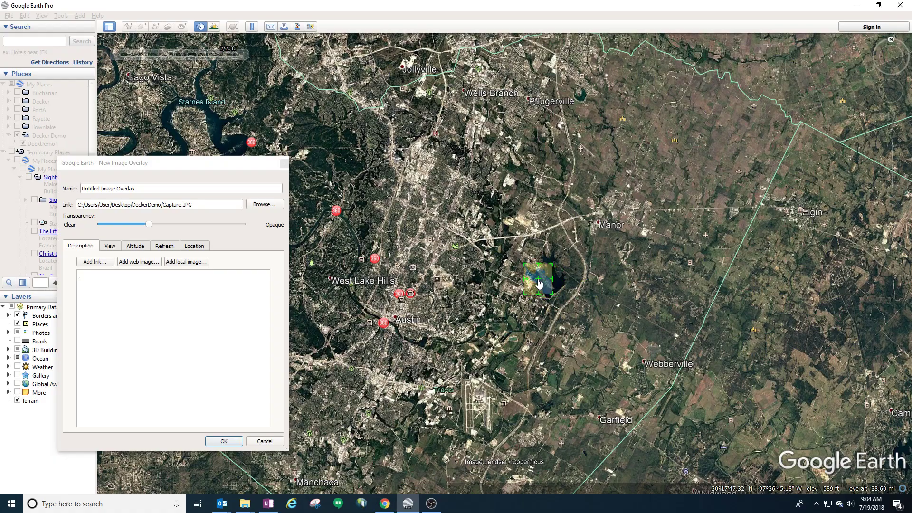
# Step: Stretch the overlay to the shoreline, set it nearly opaque, and save it as Untitled Image Overlay
pyautogui.scroll(3, 542, 285)
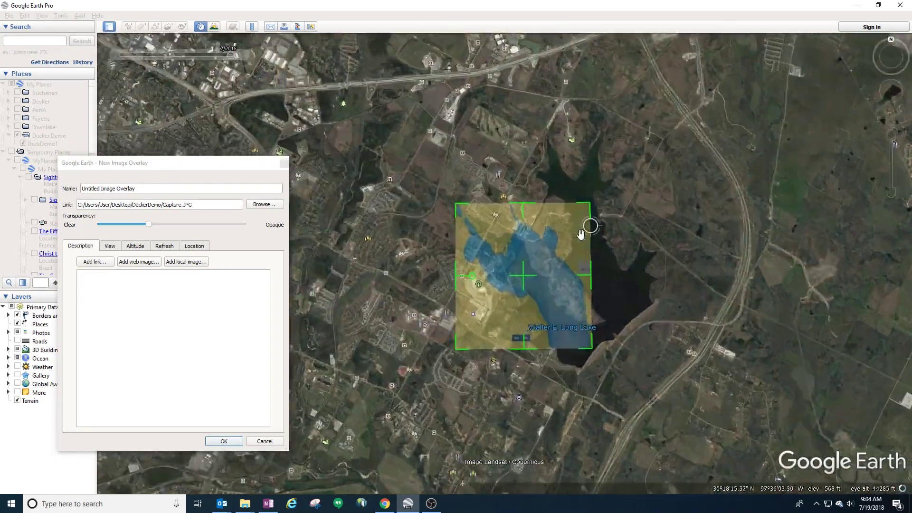
pyautogui.scroll(5, 665, 295)
pyautogui.moveTo(305, 255); pyautogui.dragTo(294, 228)
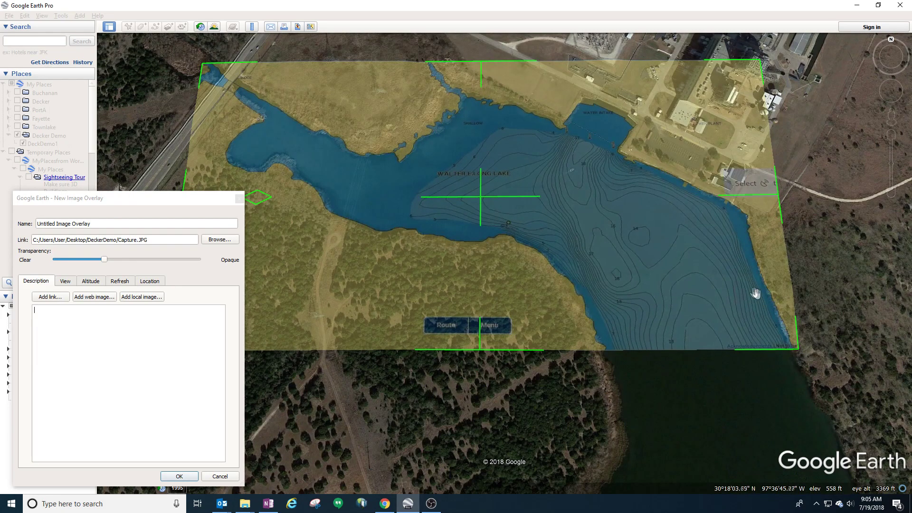
pyautogui.moveTo(560, 218); pyautogui.dragTo(631, 240)
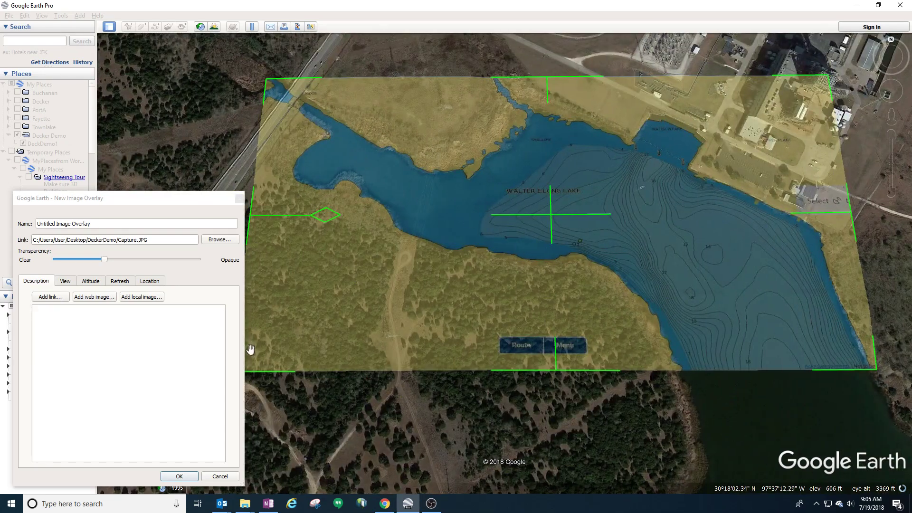
pyautogui.moveTo(264, 364); pyautogui.dragTo(279, 352)
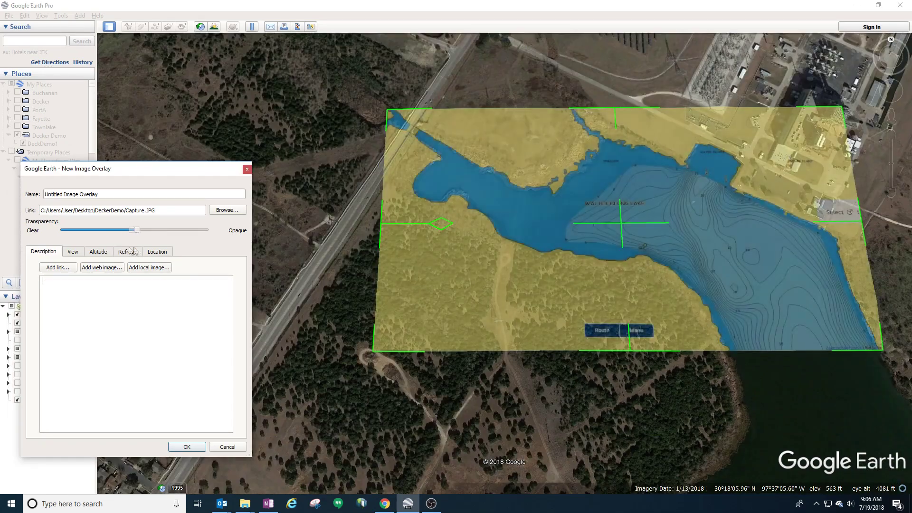
pyautogui.moveTo(129, 249); pyautogui.dragTo(194, 248)
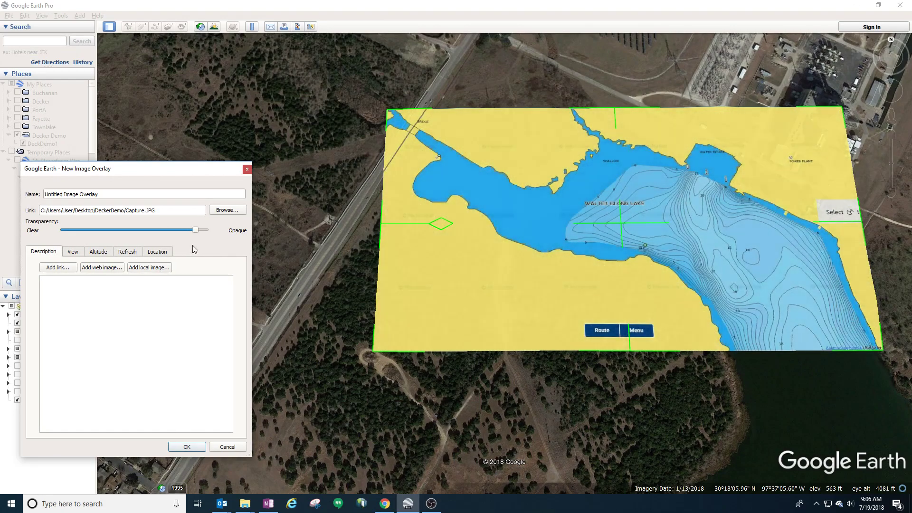
pyautogui.click(199, 443)
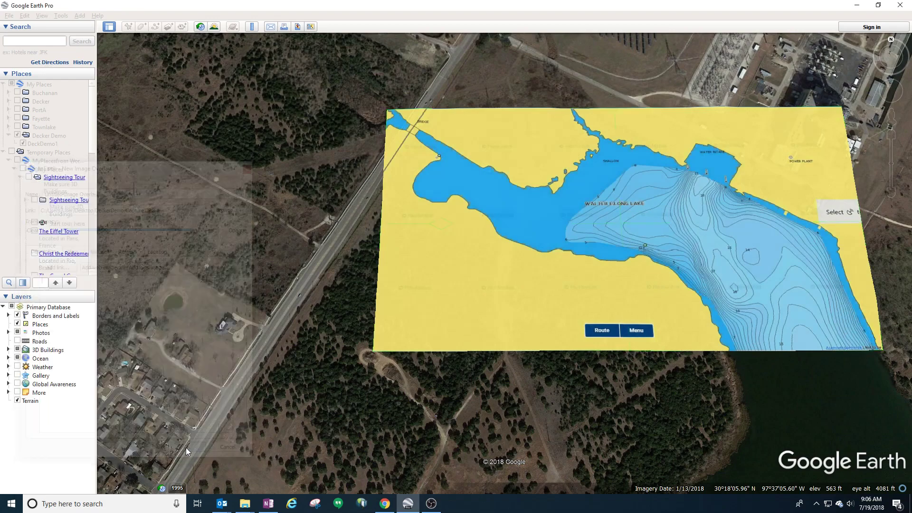
pyautogui.scroll(3, 536, 194)
pyautogui.scroll(2, 539, 194)
# Step: Place a 'topwater AM' placemark on the lake's south shore
pyautogui.scroll(2, 575, 209)
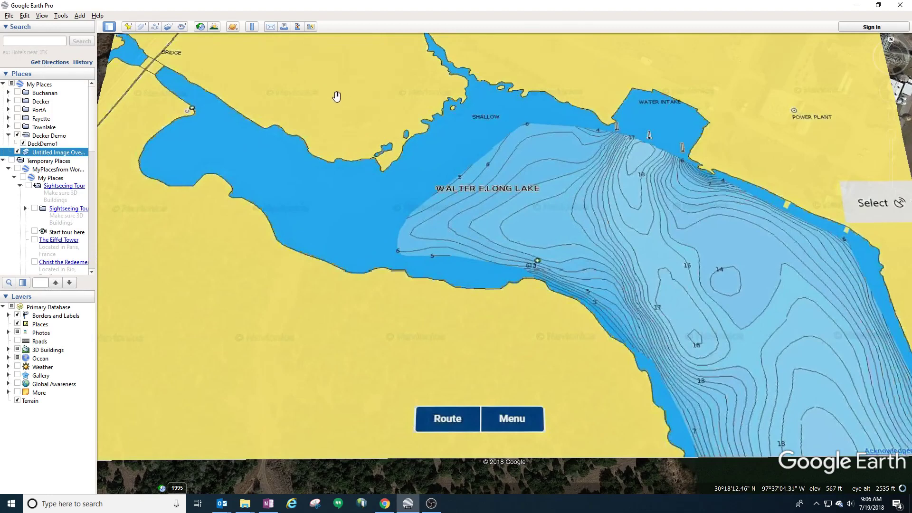
pyautogui.click(128, 26)
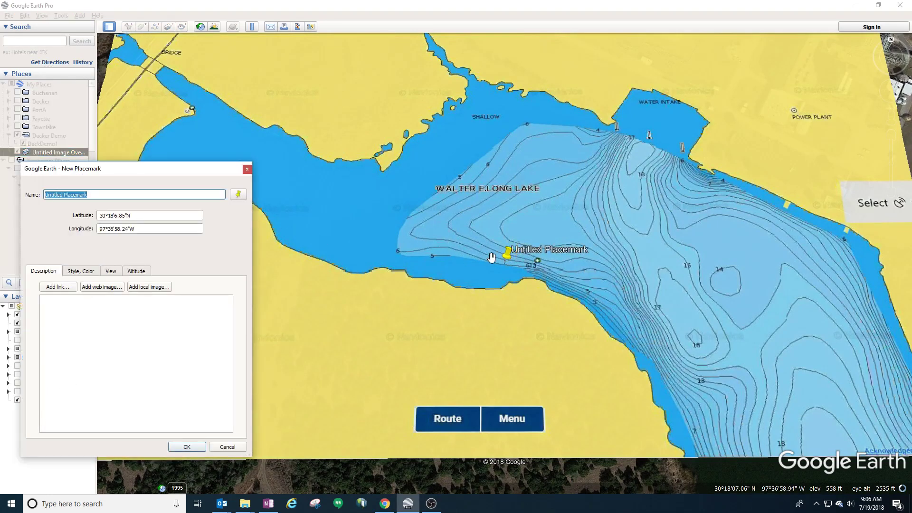
pyautogui.moveTo(507, 254); pyautogui.dragTo(463, 265)
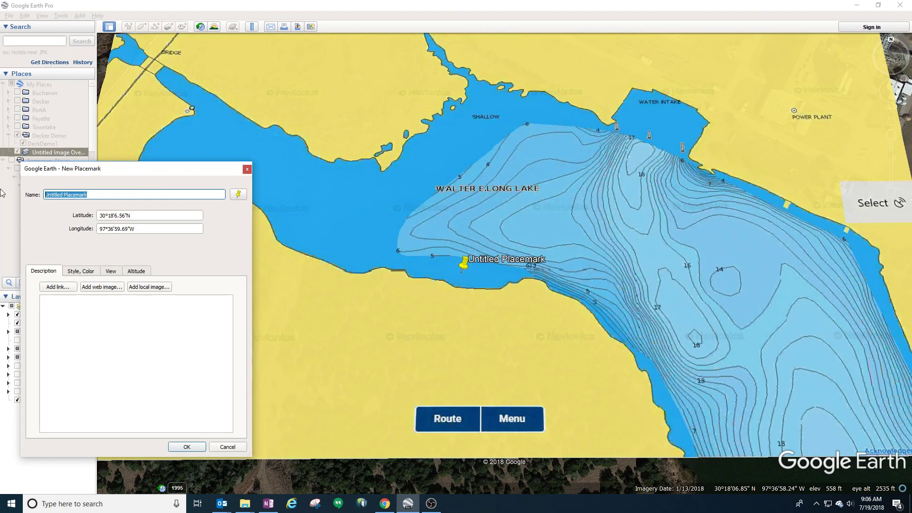
pyautogui.write('topwater AM')
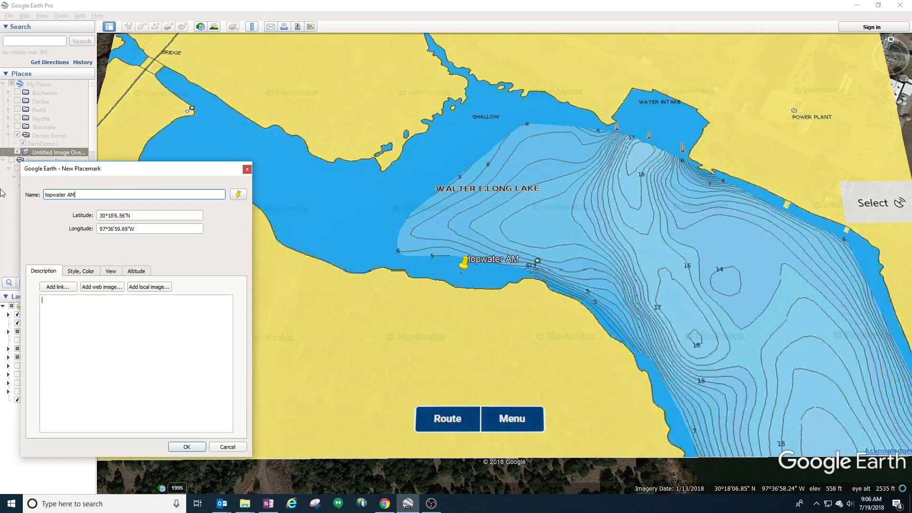
pyautogui.press('Return')
# Step: Place an 'intake ledge' placemark at the water intake
pyautogui.click(128, 26)
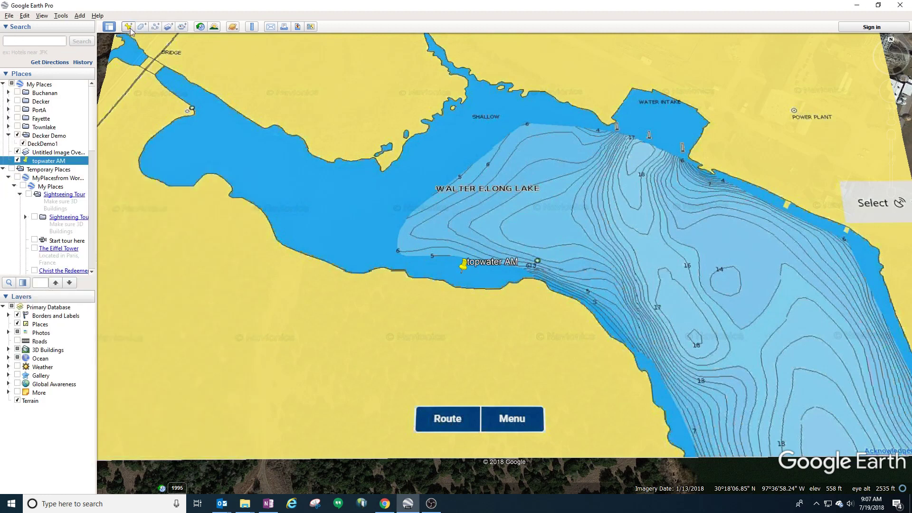
pyautogui.moveTo(507, 262); pyautogui.dragTo(615, 164)
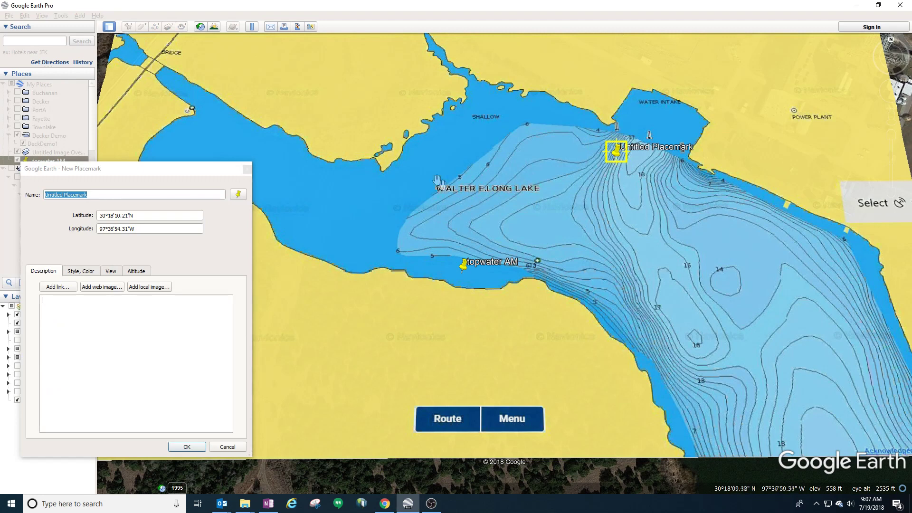
pyautogui.tripleClick(158, 196)
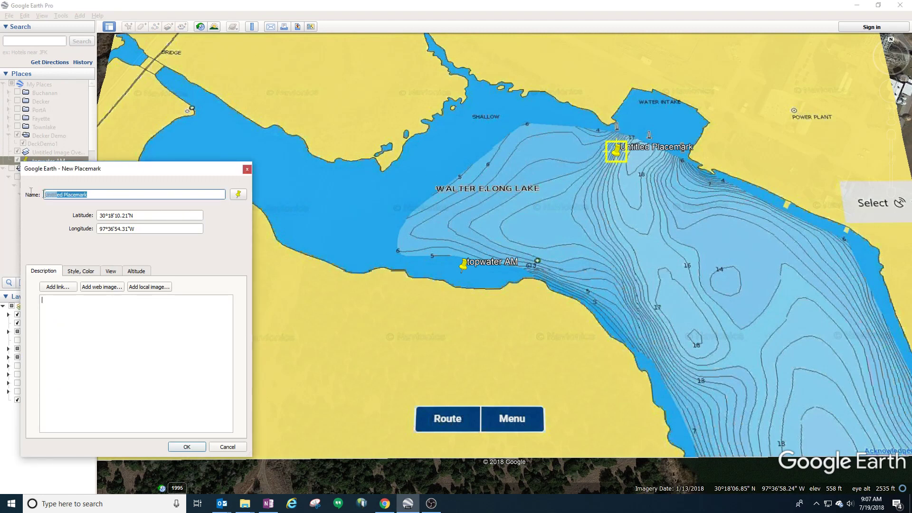
pyautogui.write('intake ')
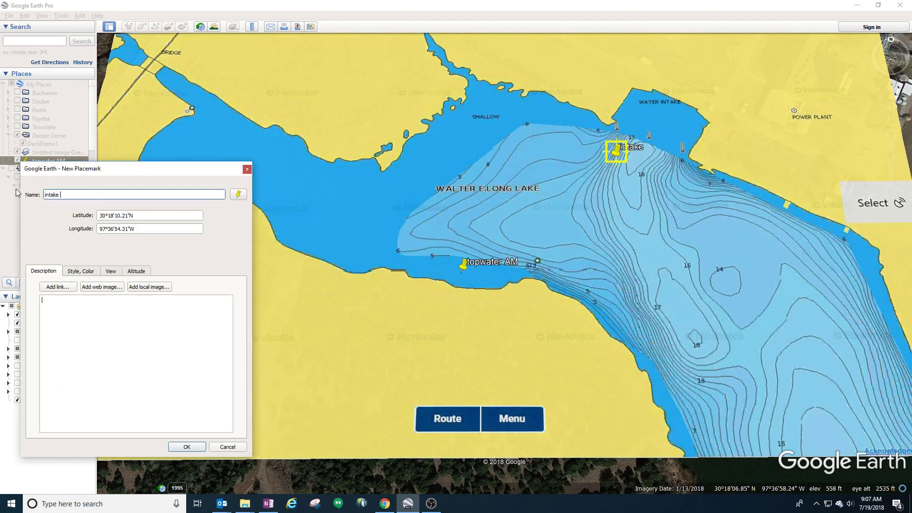
pyautogui.write('ledge')
pyautogui.click(172, 442)
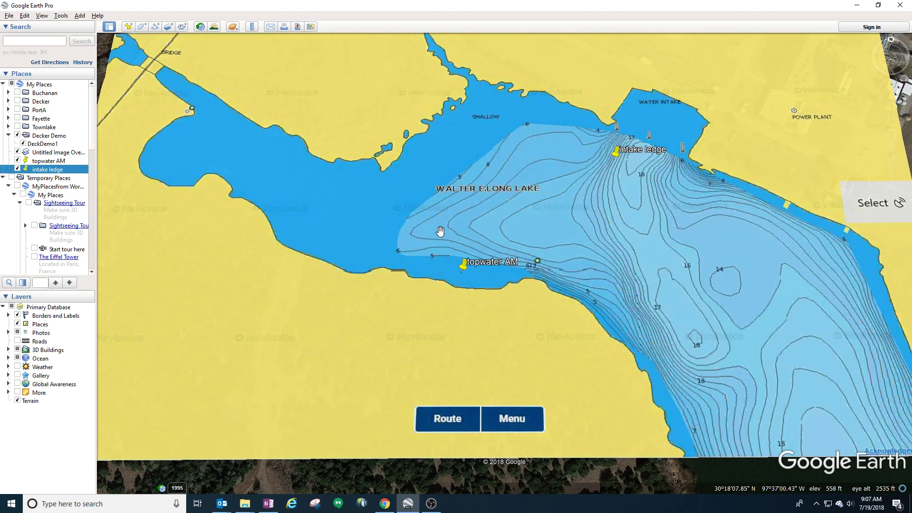
# Step: Trace a path from topwater AM west along the south shore and around the bay toward the intake
pyautogui.click(156, 27)
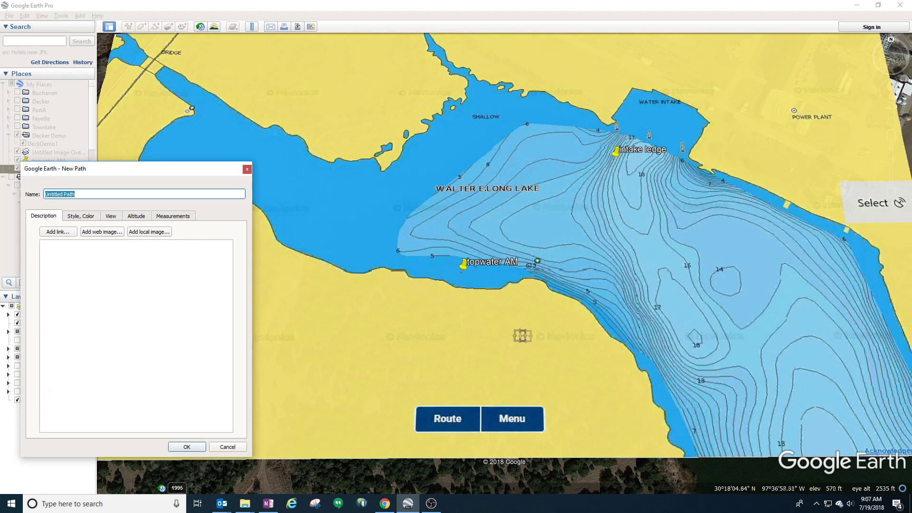
pyautogui.click(514, 273)
pyautogui.click(491, 279)
pyautogui.click(457, 277)
pyautogui.click(412, 269)
pyautogui.click(378, 262)
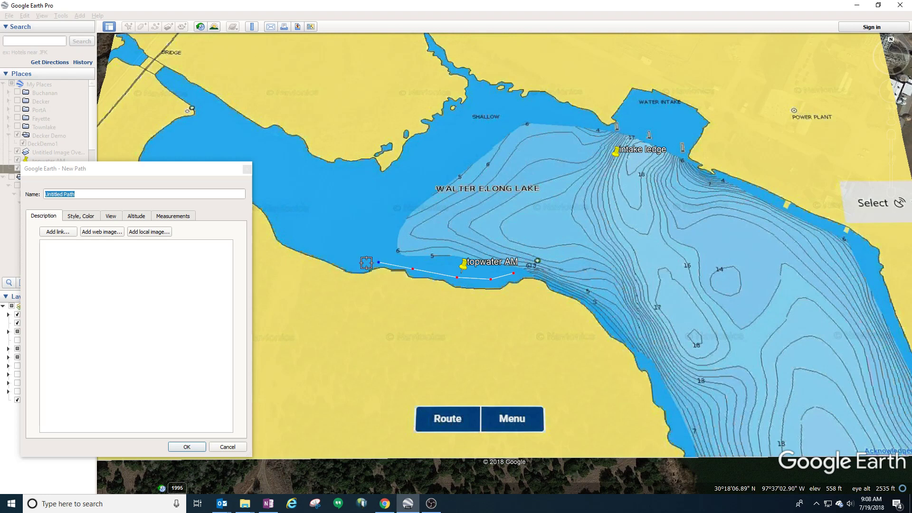
pyautogui.click(365, 263)
pyautogui.moveTo(347, 259)
pyautogui.mouseDown()
pyautogui.moveTo(266, 201)
pyautogui.moveTo(224, 183)
pyautogui.mouseUp()
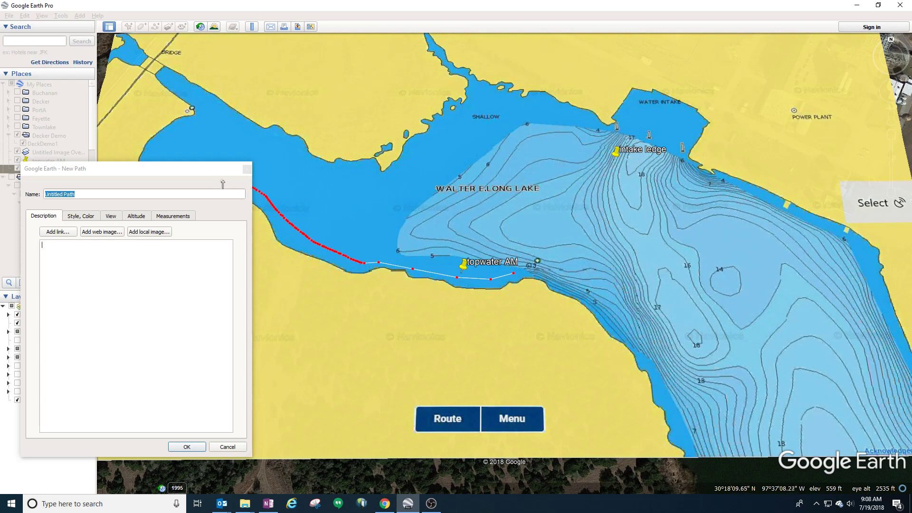
pyautogui.moveTo(159, 146)
pyautogui.mouseDown()
pyautogui.moveTo(195, 125)
pyautogui.moveTo(263, 138)
pyautogui.moveTo(299, 165)
pyautogui.moveTo(398, 182)
pyautogui.moveTo(476, 100)
pyautogui.moveTo(577, 121)
pyautogui.mouseUp()
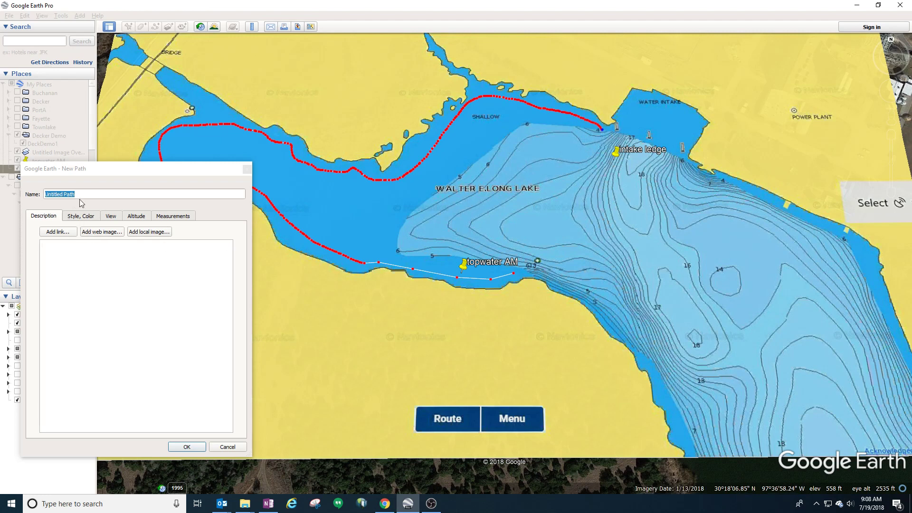
# Step: Name the route 'topwater path', nudge three vertices to follow the shore, and save it
pyautogui.write('topwater')
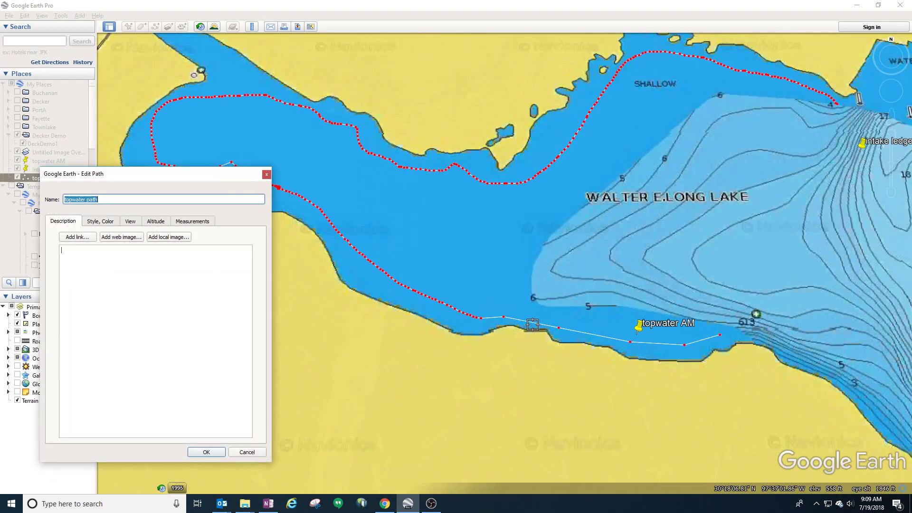
pyautogui.moveTo(558, 328); pyautogui.dragTo(561, 324)
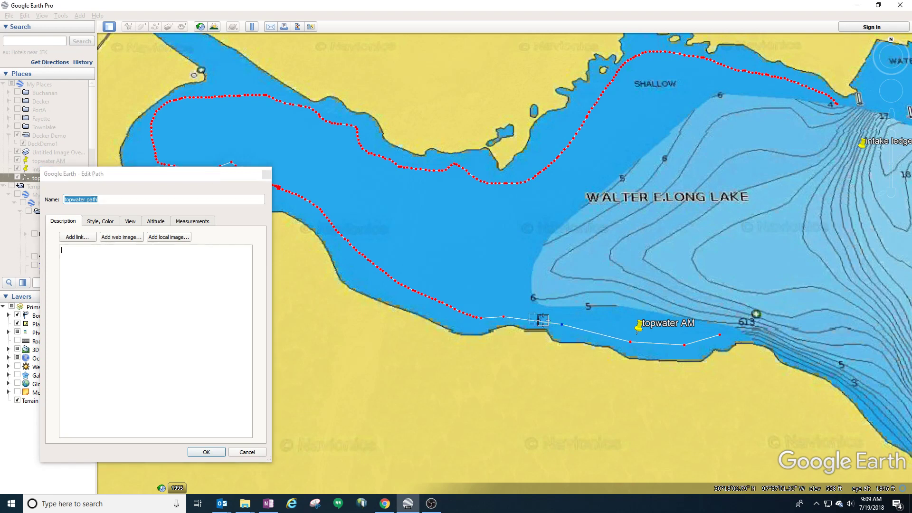
pyautogui.moveTo(503, 317); pyautogui.dragTo(504, 314)
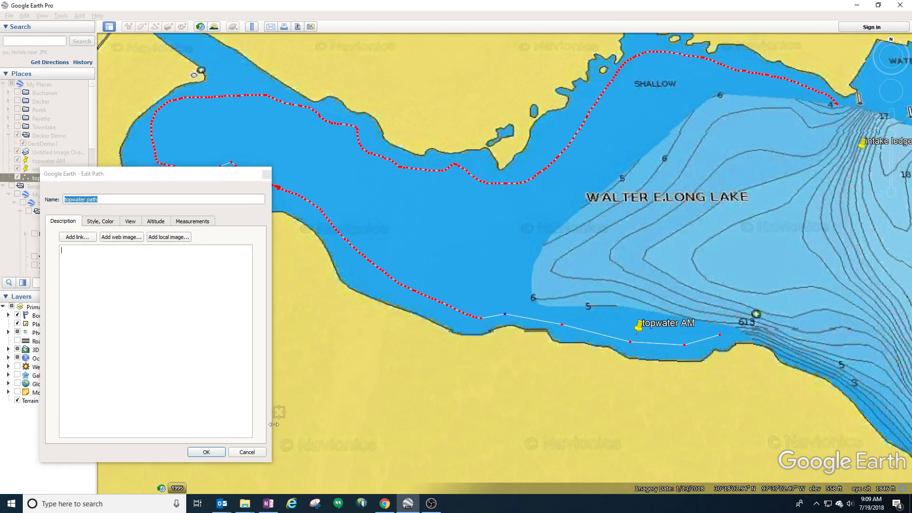
pyautogui.moveTo(482, 318); pyautogui.dragTo(490, 315)
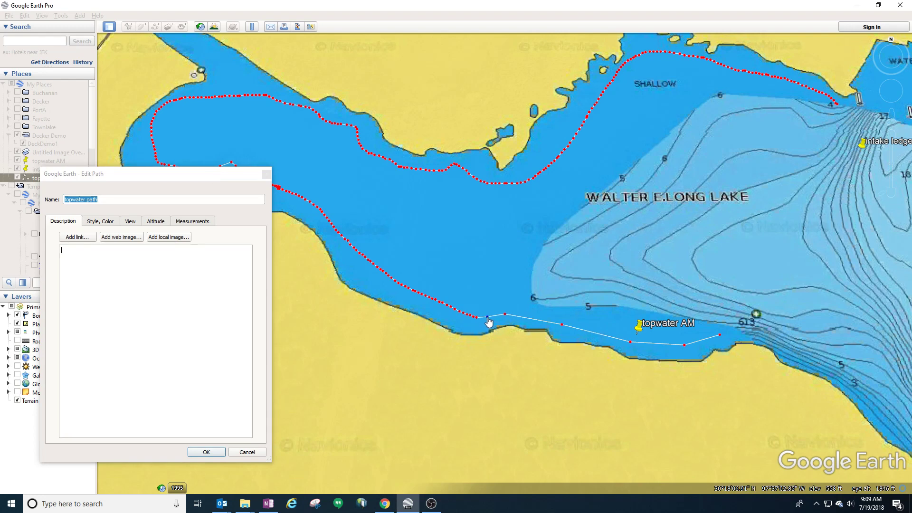
pyautogui.click(207, 453)
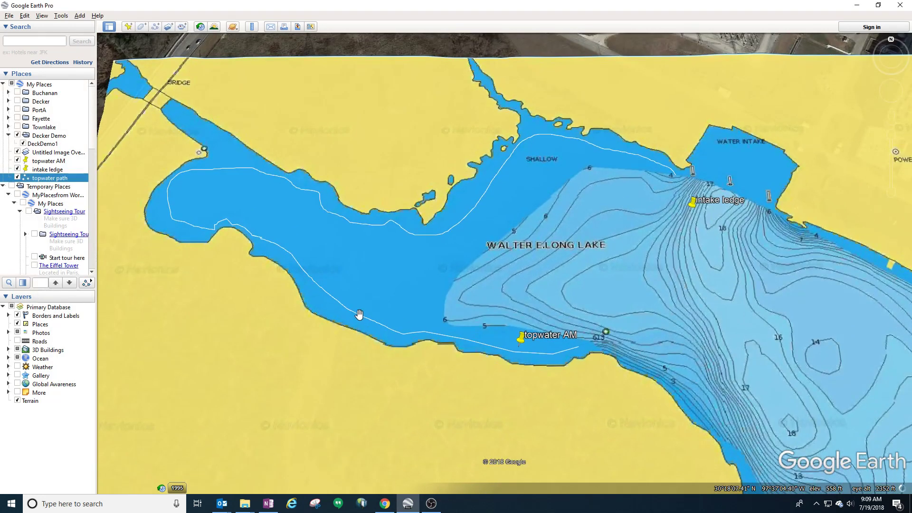
# Step: Set the Untitled Image Overlay's transparency to nearly clear in its Properties
pyautogui.click(59, 152)
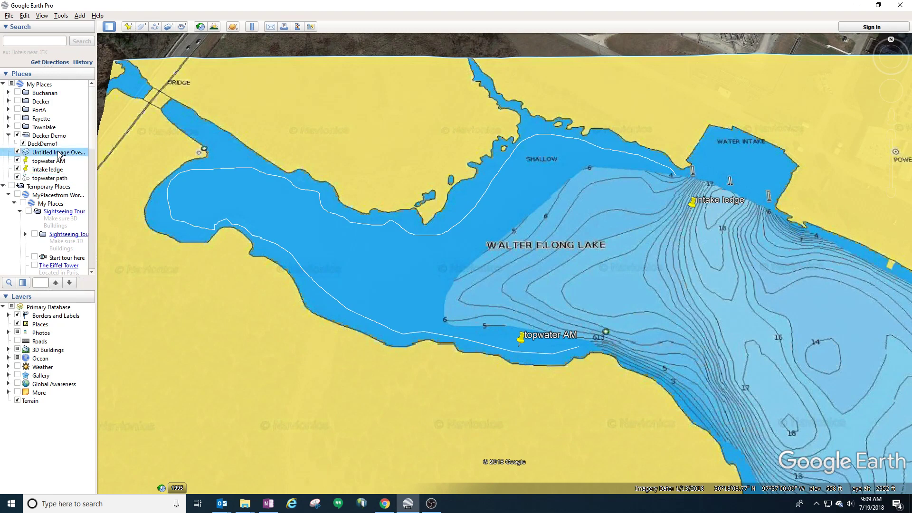
pyautogui.rightClick(59, 153)
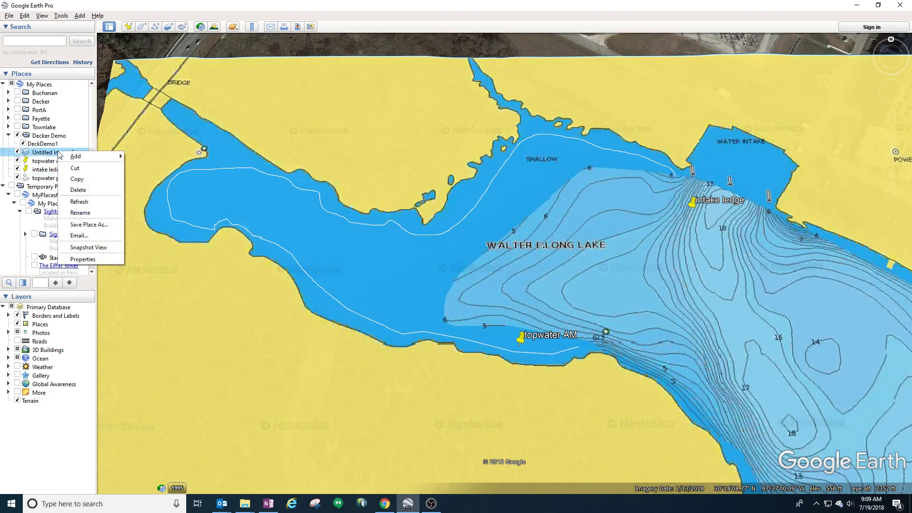
pyautogui.click(106, 260)
pyautogui.moveTo(214, 239); pyautogui.dragTo(94, 238)
pyautogui.moveTo(123, 176); pyautogui.dragTo(730, 230)
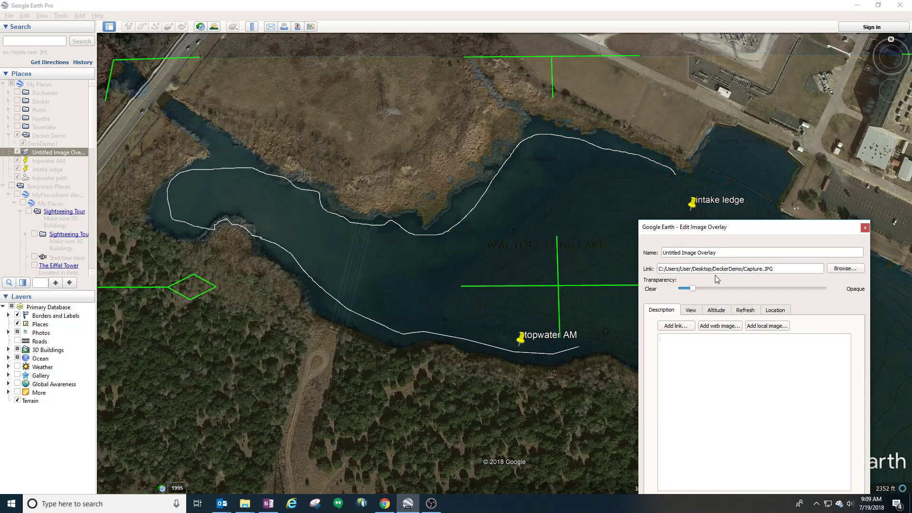
pyautogui.click(864, 227)
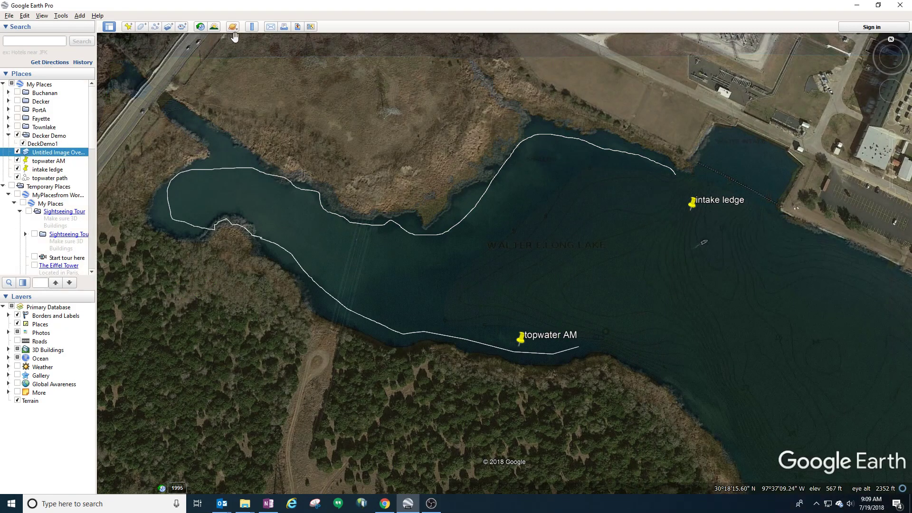
# Step: Turn on Historical Imagery and step back to the 10/2005 imagery
pyautogui.click(200, 26)
pyautogui.click(116, 54)
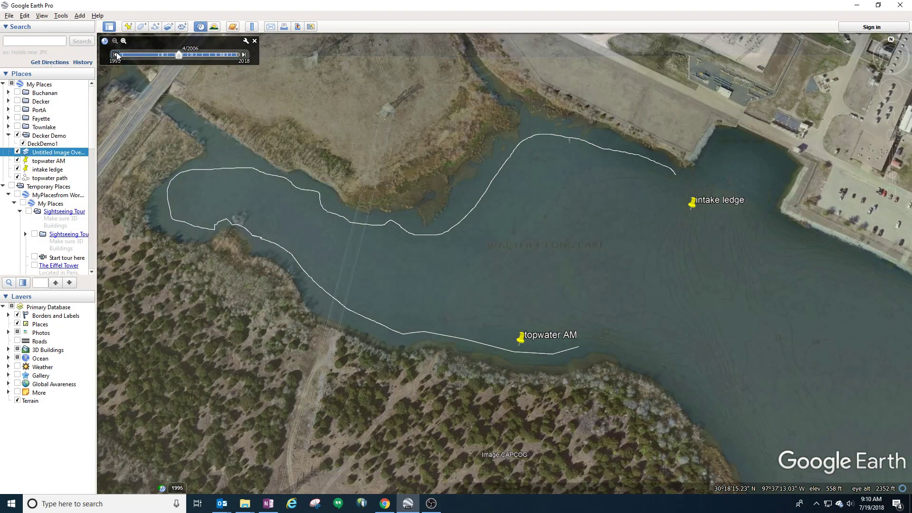
pyautogui.click(117, 54)
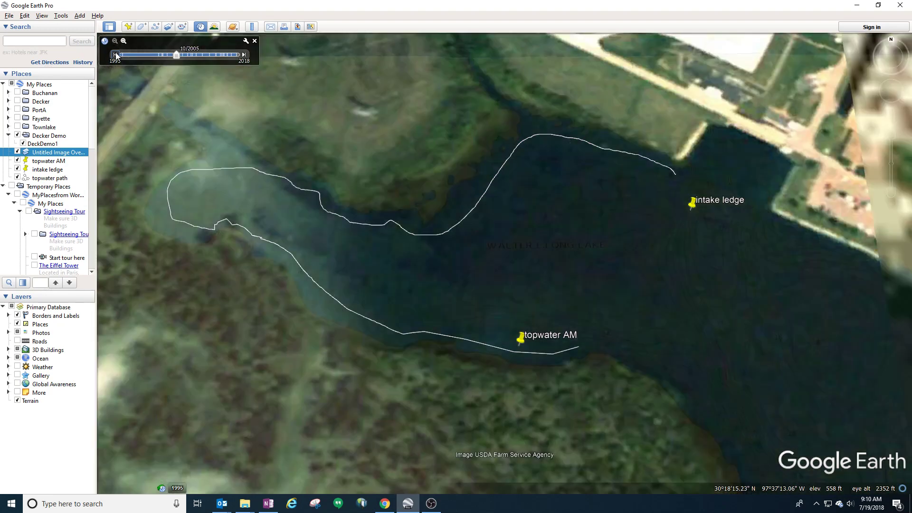
pyautogui.scroll(2, 435, 231)
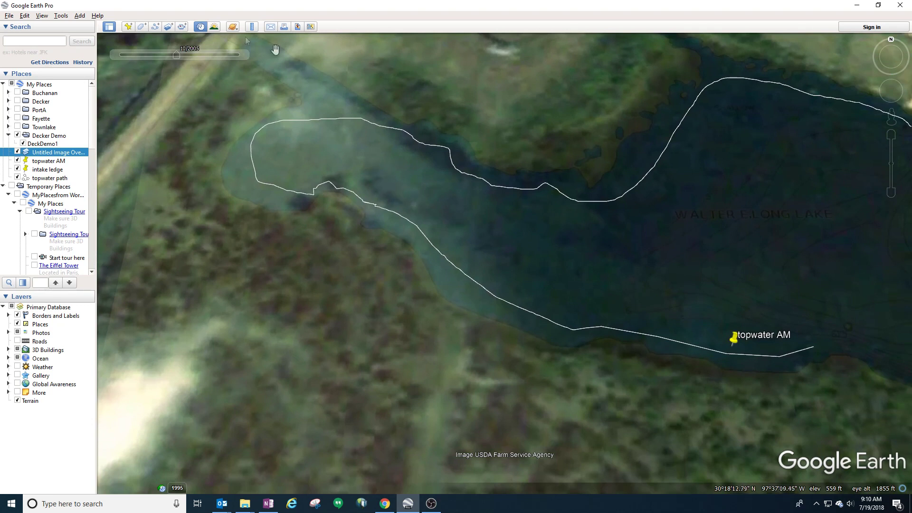
pyautogui.moveTo(228, 45)
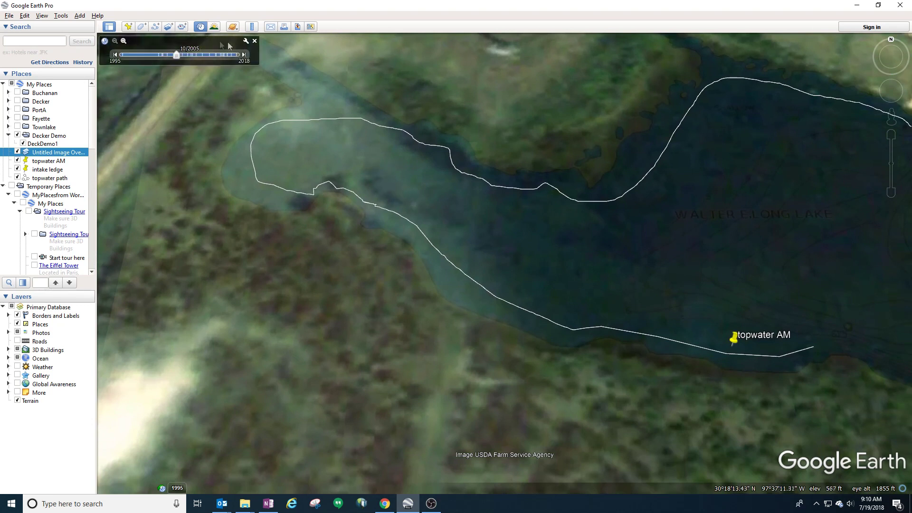
# Step: Draw a polygon around the shallow western-bay shell bed and save it as 'shellbed'
pyautogui.click(142, 27)
pyautogui.click(361, 176)
pyautogui.moveTo(376, 197)
pyautogui.mouseDown()
pyautogui.moveTo(450, 229)
pyautogui.moveTo(467, 210)
pyautogui.moveTo(455, 191)
pyautogui.moveTo(440, 189)
pyautogui.moveTo(399, 202)
pyautogui.moveTo(371, 170)
pyautogui.mouseUp()
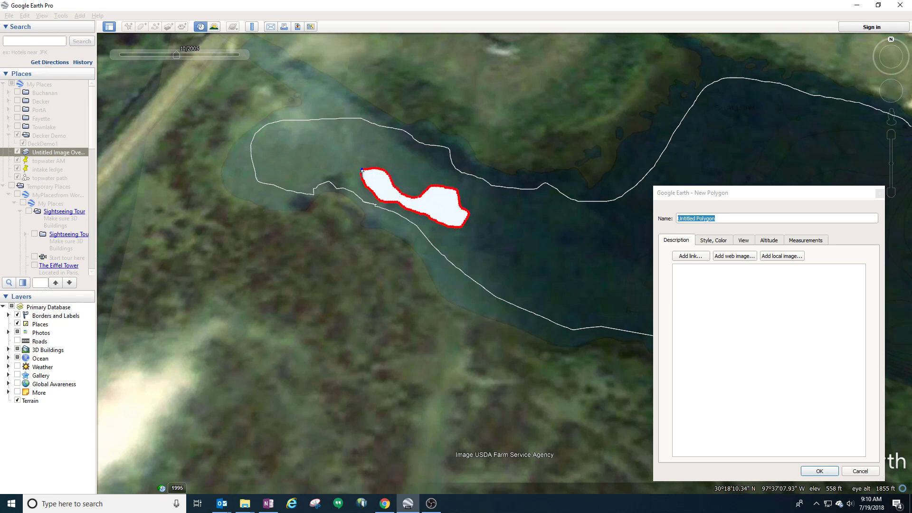
pyautogui.write('shellbed')
pyautogui.click(838, 377)
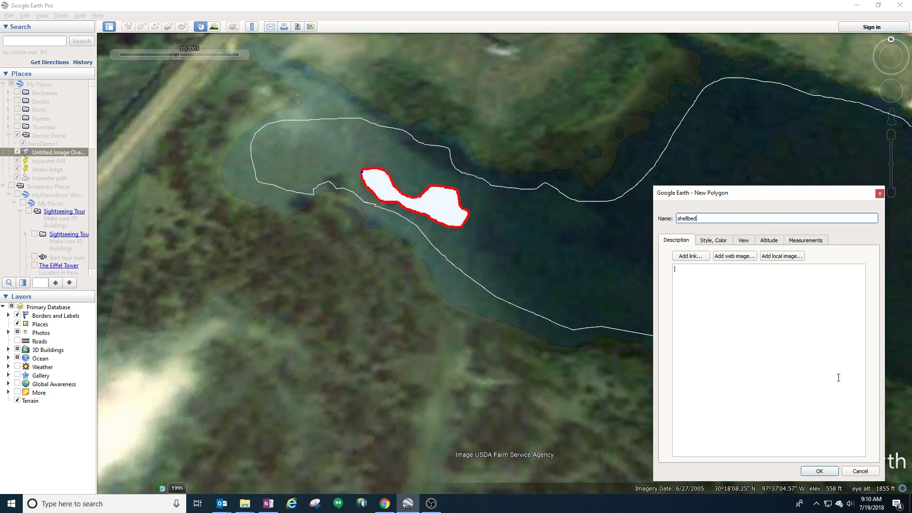
pyautogui.click(824, 472)
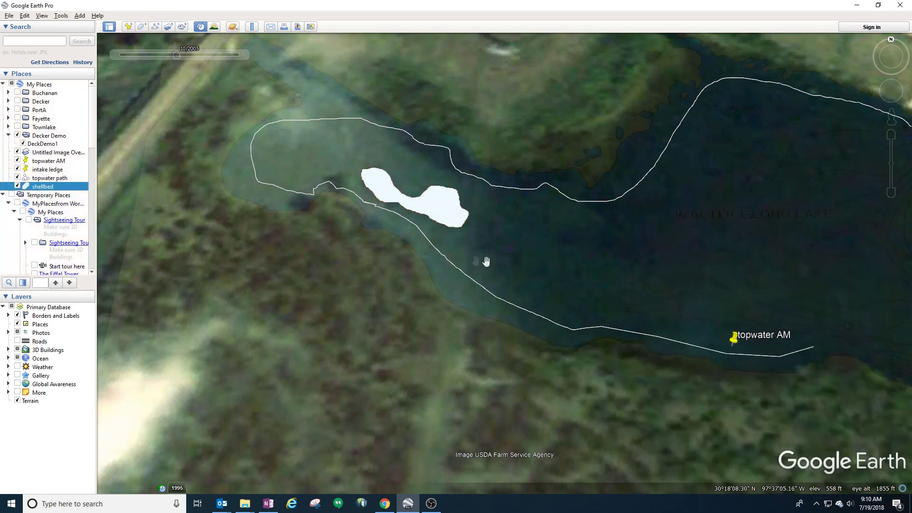
# Step: Make the Navionics depth-chart overlay partly transparent so the 2005 imagery and shellbed show through
pyautogui.moveTo(631, 255); pyautogui.dragTo(540, 245)
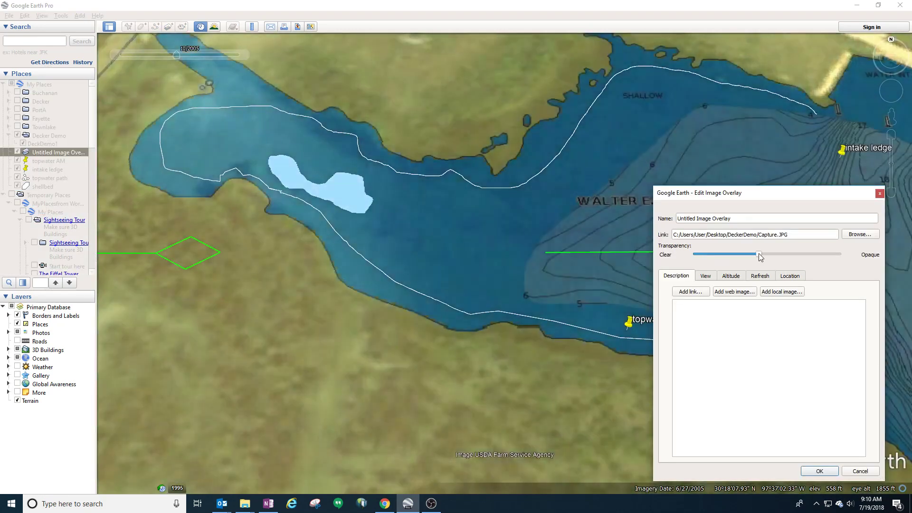
pyautogui.moveTo(770, 254); pyautogui.dragTo(739, 259)
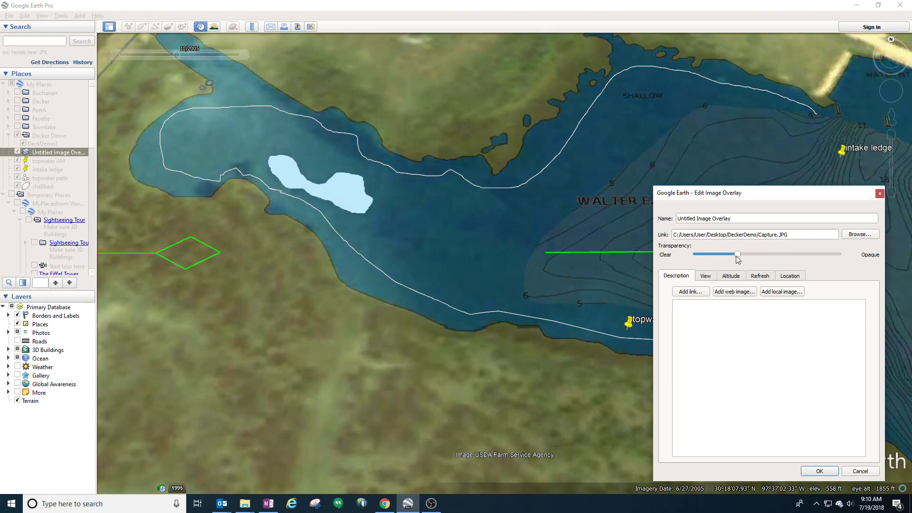
pyautogui.moveTo(737, 259); pyautogui.dragTo(729, 263)
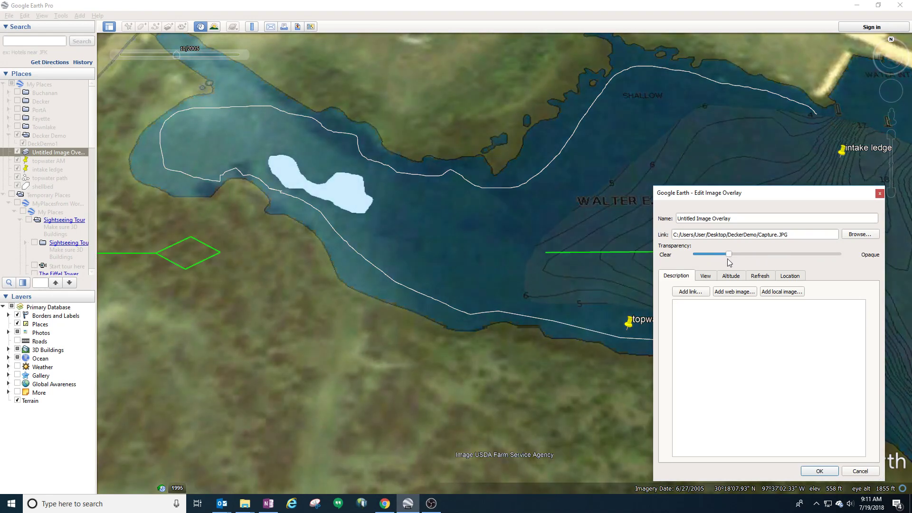